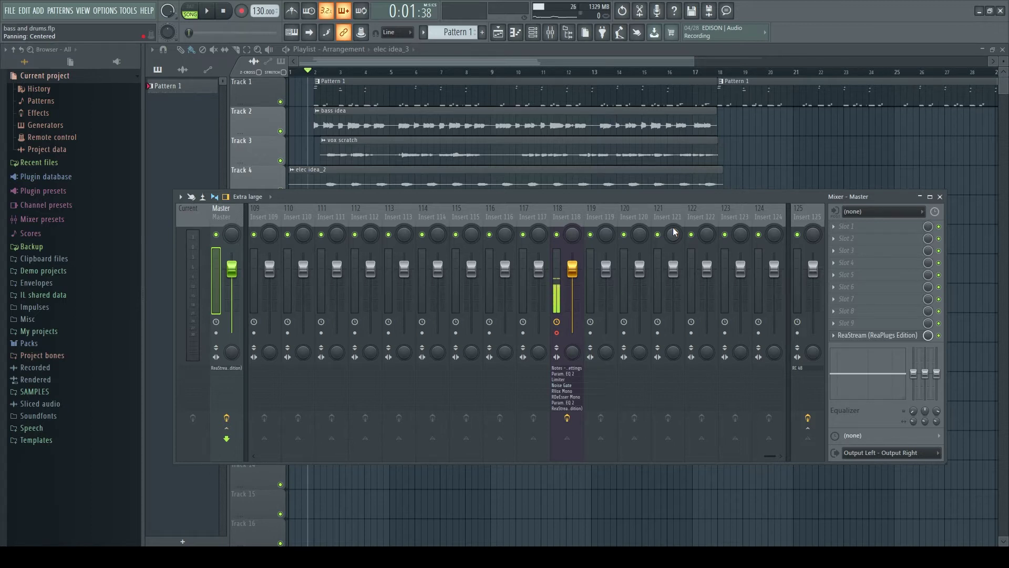
Step: Play the full arrangement, and audition the vox scratch clip on Track 3 soloed with the mixer open
key(space)
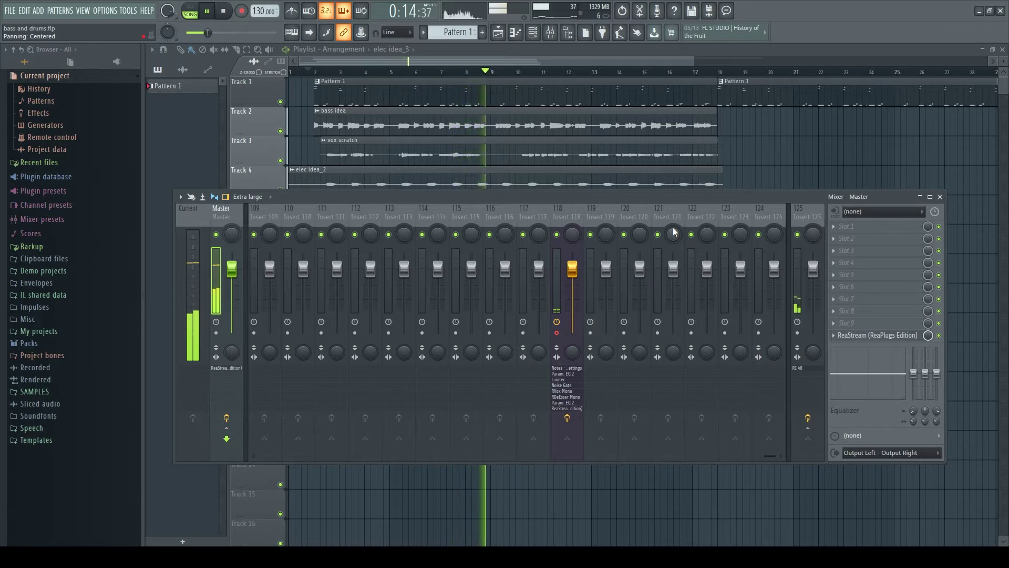
key(space)
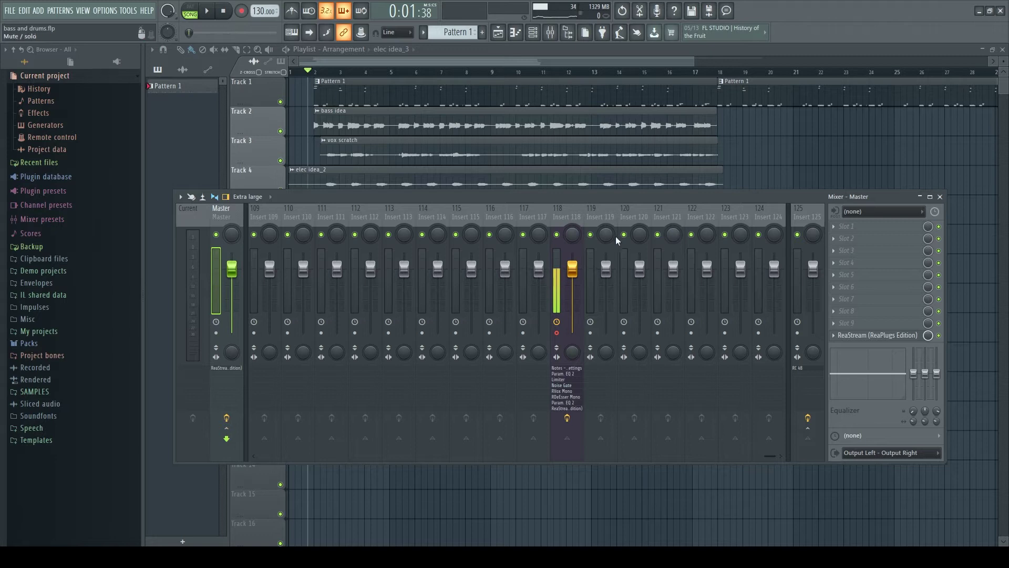
right_click(281, 161)
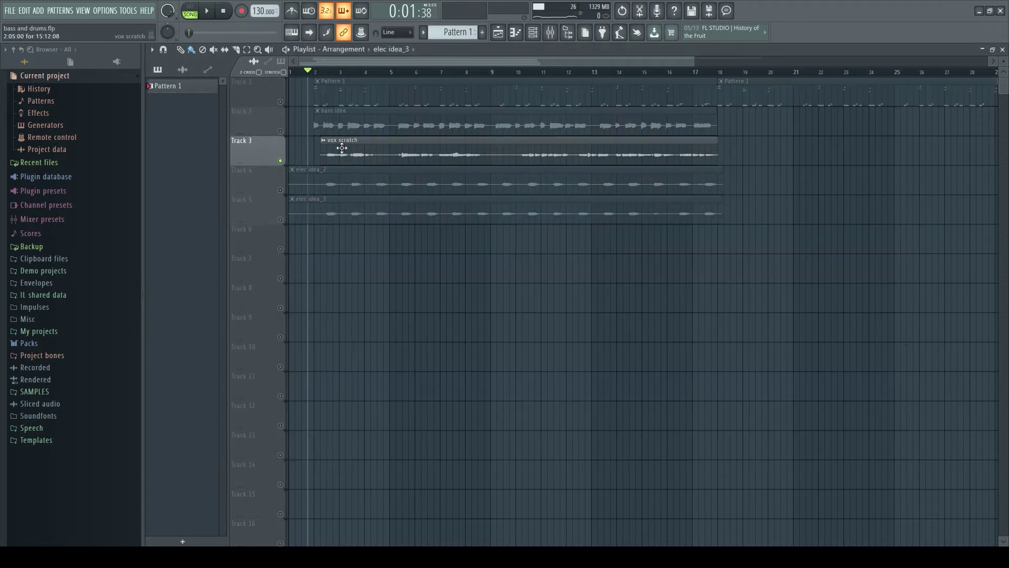
key(space)
key(F9)
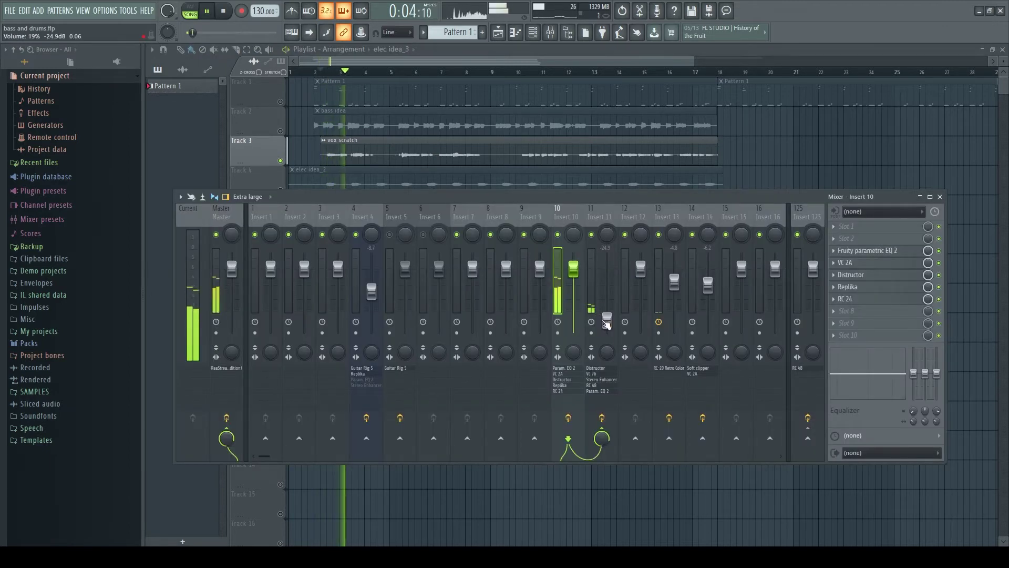
Step: Compare the vocal with Insert 11 muted and louder, and set Insert 11's volume to about -22 dB before stopping playback
drag(607, 319, 607, 333)
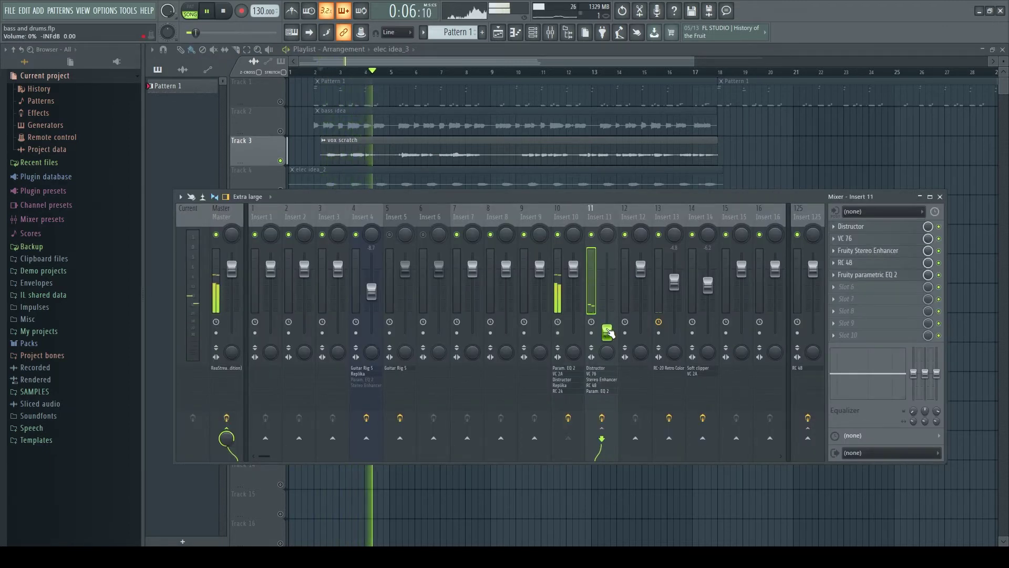
drag(607, 334, 607, 297)
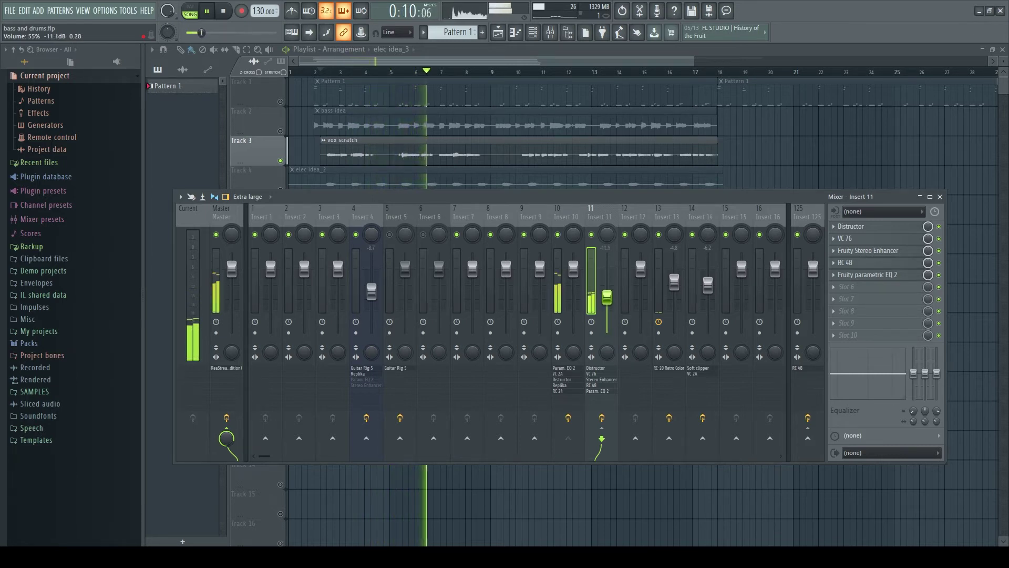
drag(607, 297, 607, 317)
key(space)
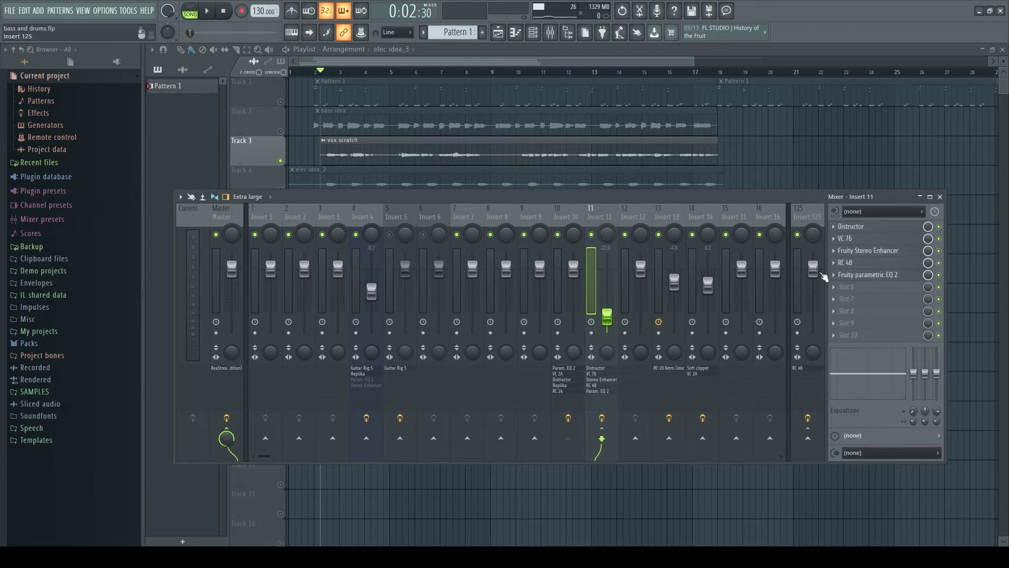
Step: Load Fruity Limiter in the first effect slot of Insert 10 and enlarge its window
click(568, 241)
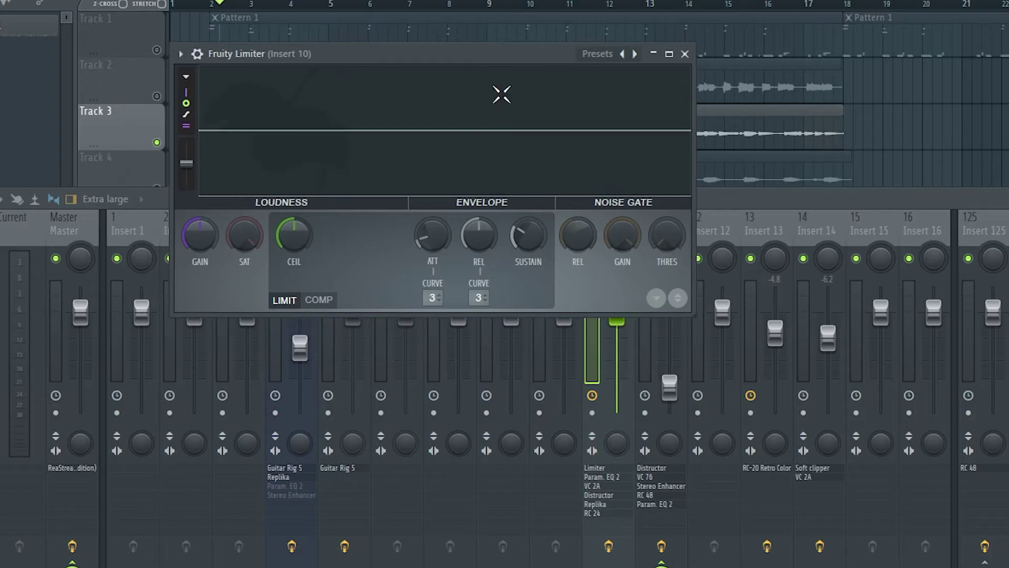
drag(480, 59, 395, 39)
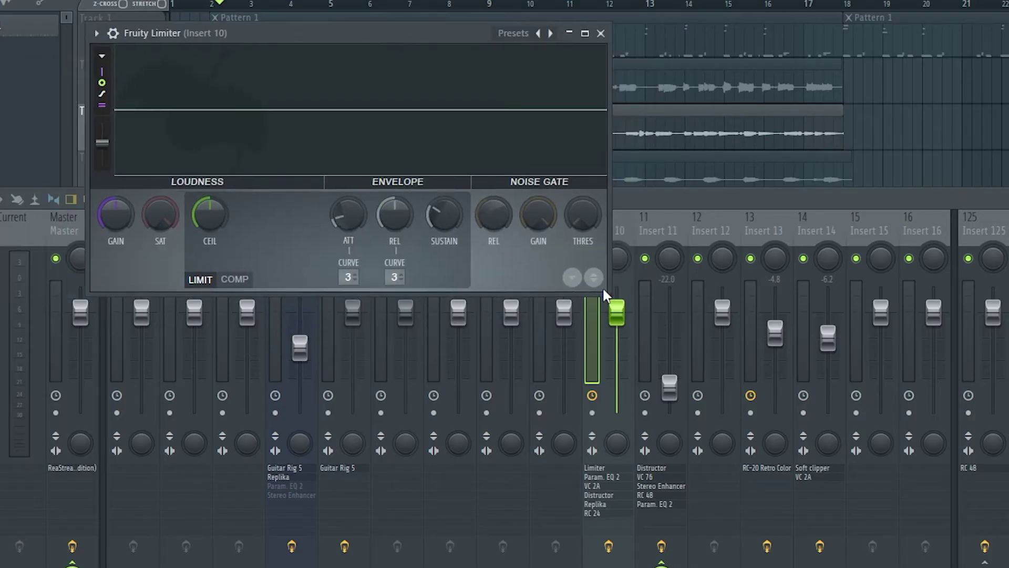
drag(605, 293, 917, 508)
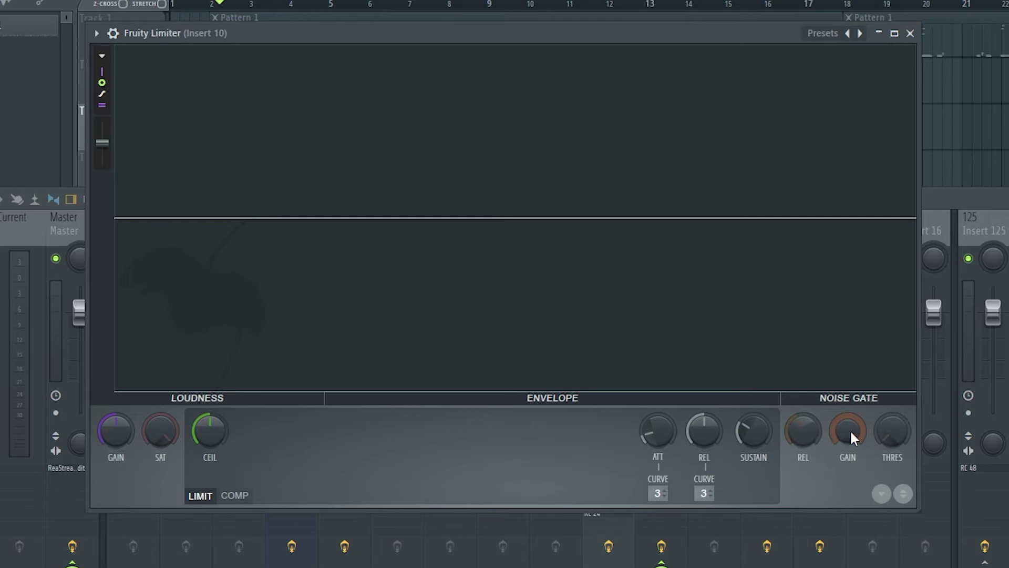
Step: Try out the limiter's noise gate controls and play the vocal through it to view the level of the noise
drag(895, 432, 896, 415)
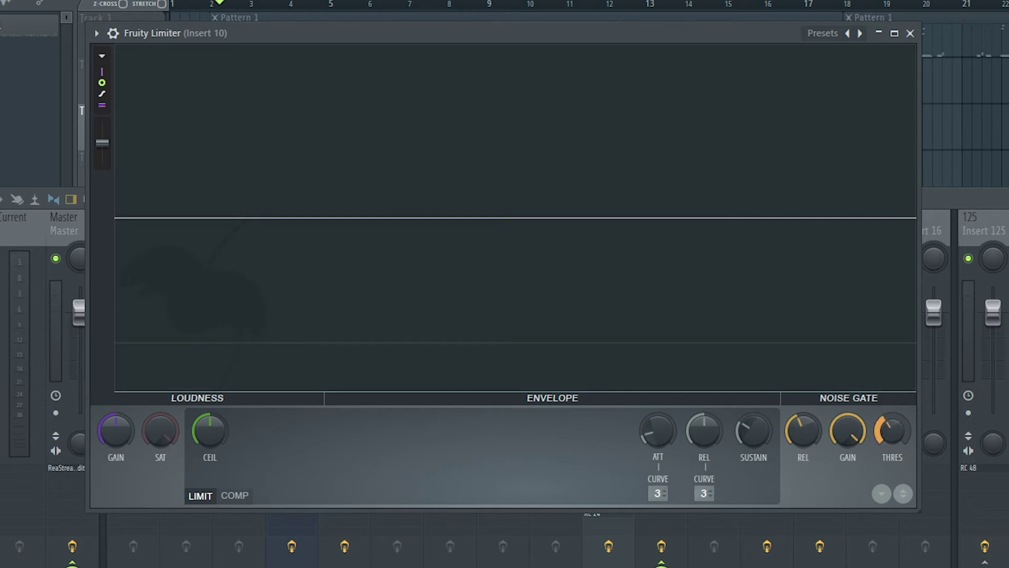
drag(896, 416, 847, 420)
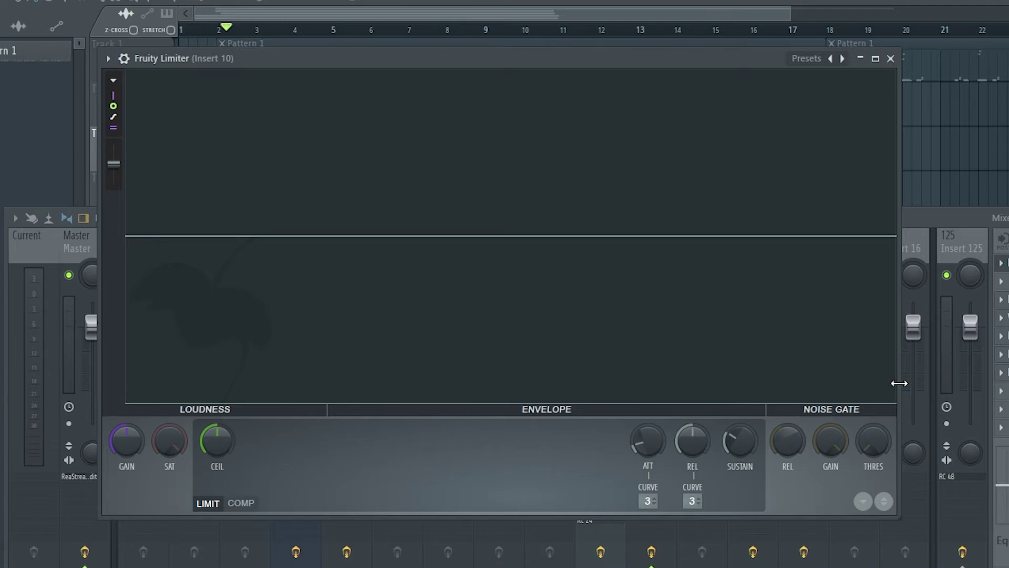
key(space)
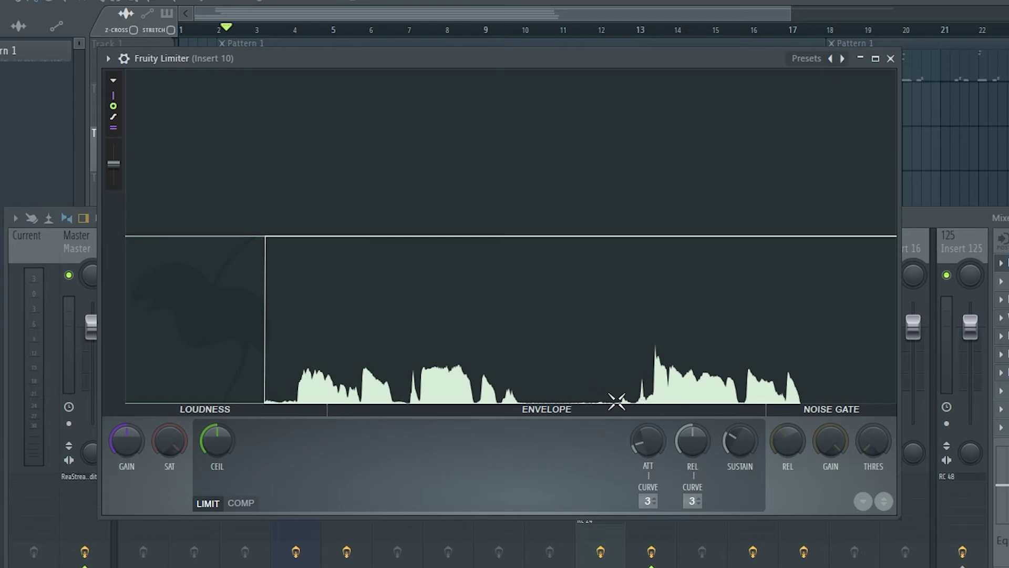
Step: Give the limiter's noise gate a low threshold, minimum gain and a longer release while auditioning the vocal
drag(873, 441, 873, 435)
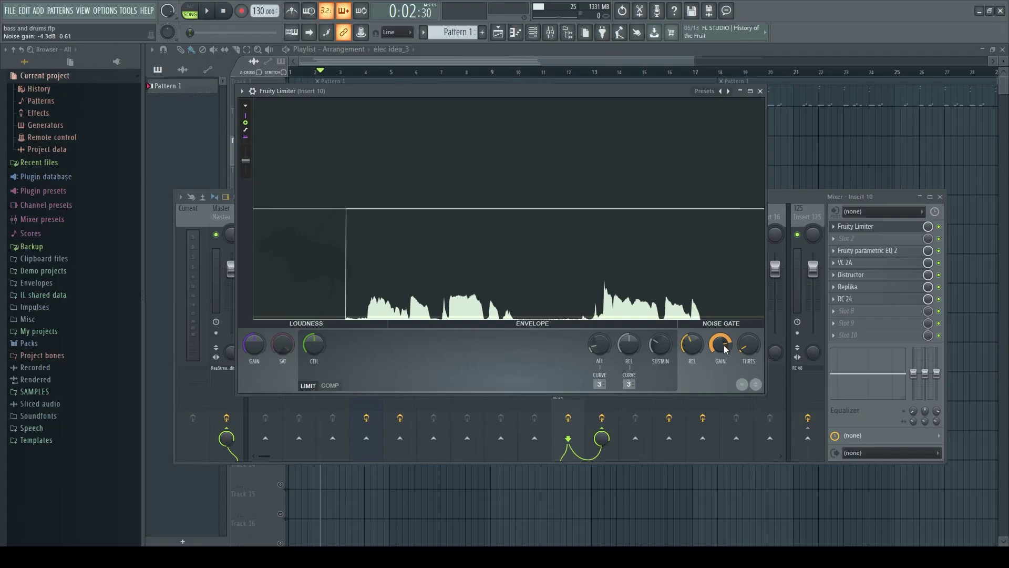
drag(720, 345, 720, 358)
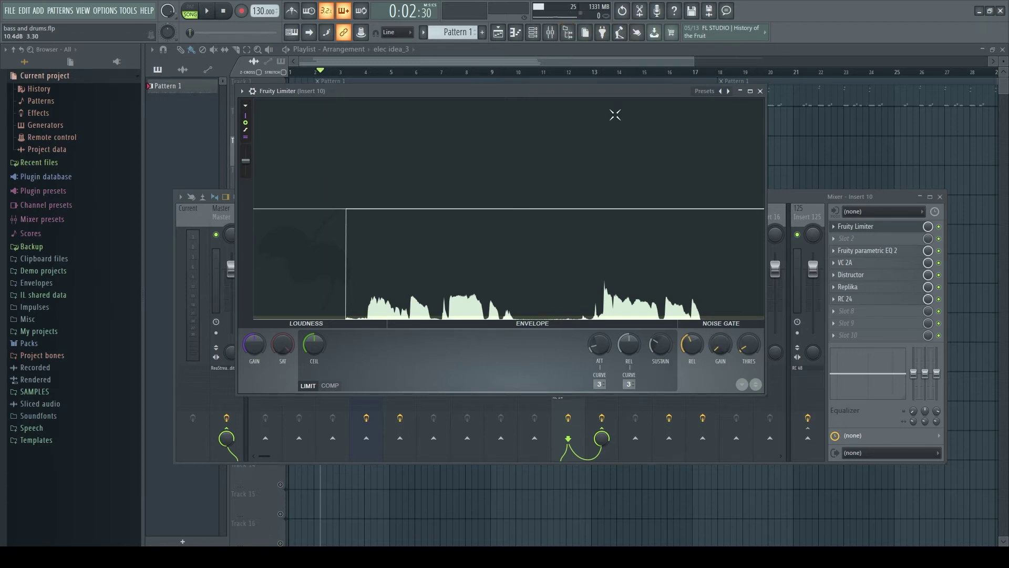
key(space)
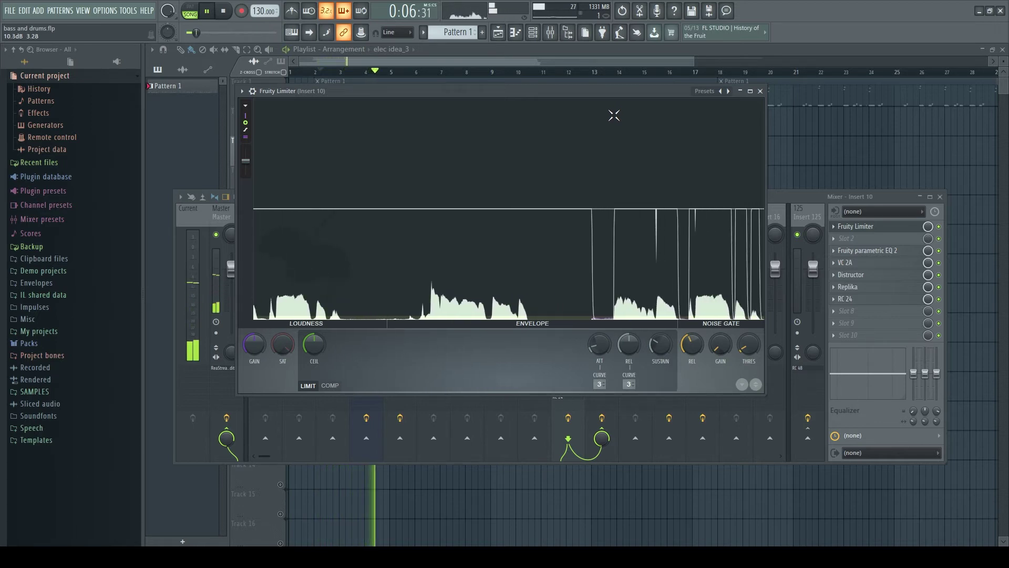
key(space)
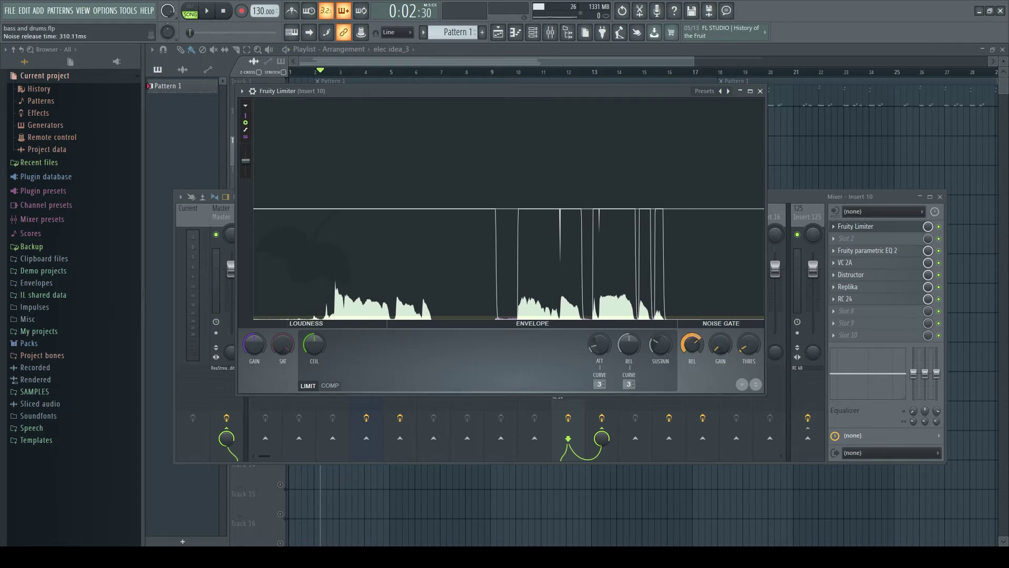
key(space)
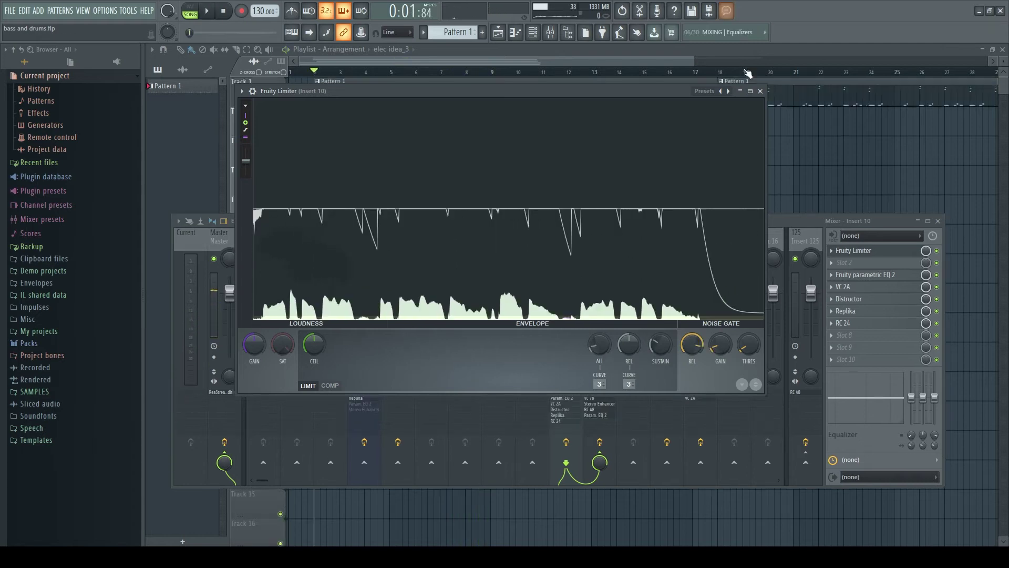
Step: Close Fruity Limiter and remove it from the first effect slot of Insert 10
click(760, 91)
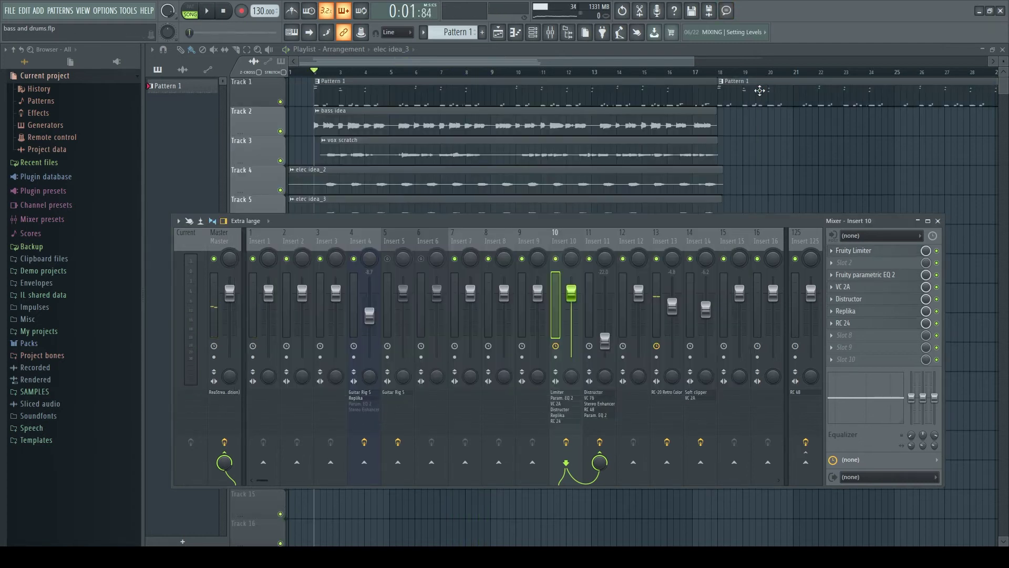
click(834, 253)
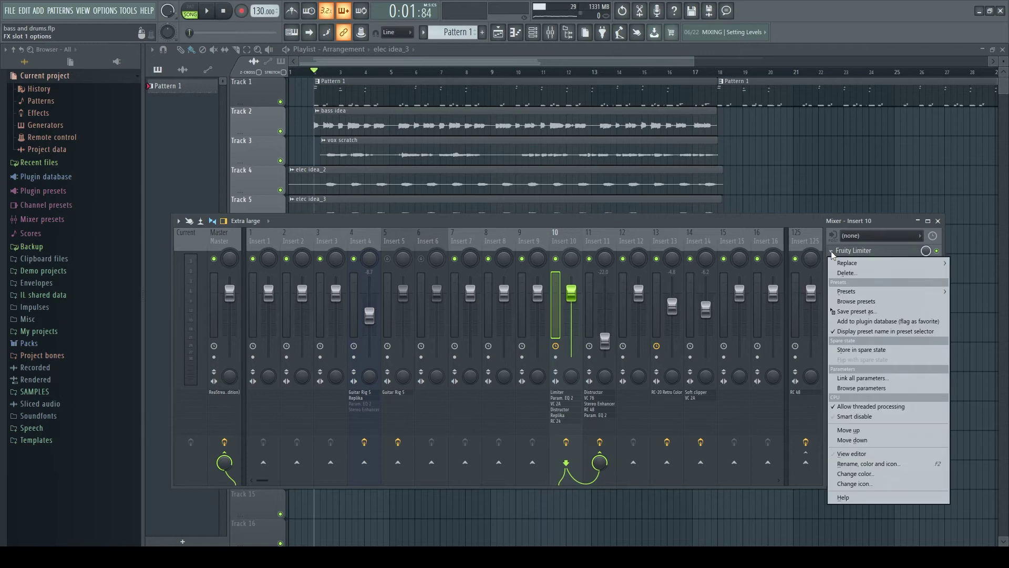
mouse_move(841, 263)
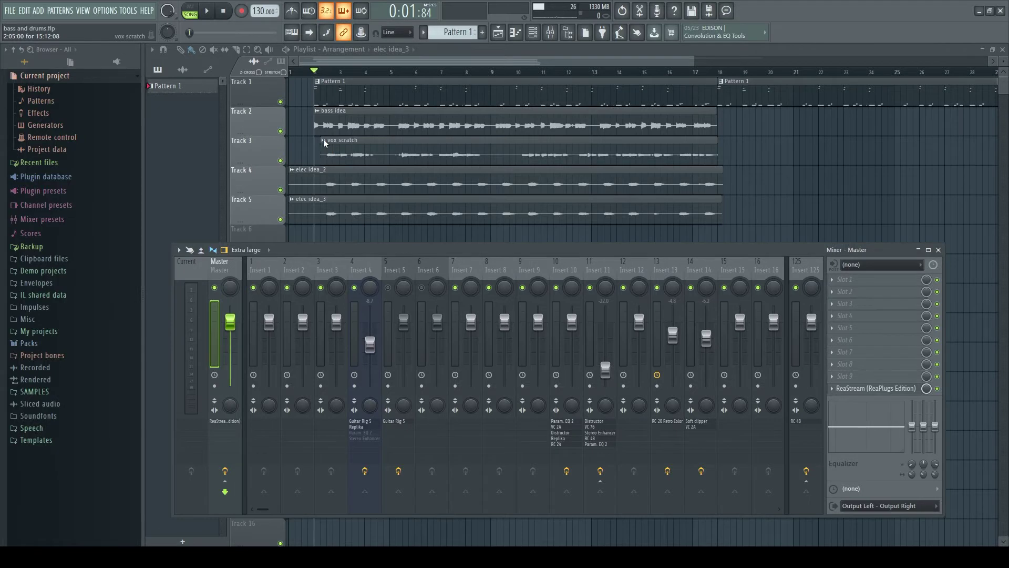
Step: Open the vox scratch clip in the Edison sample editor, enlarge the editor and audition the vocal
click(323, 140)
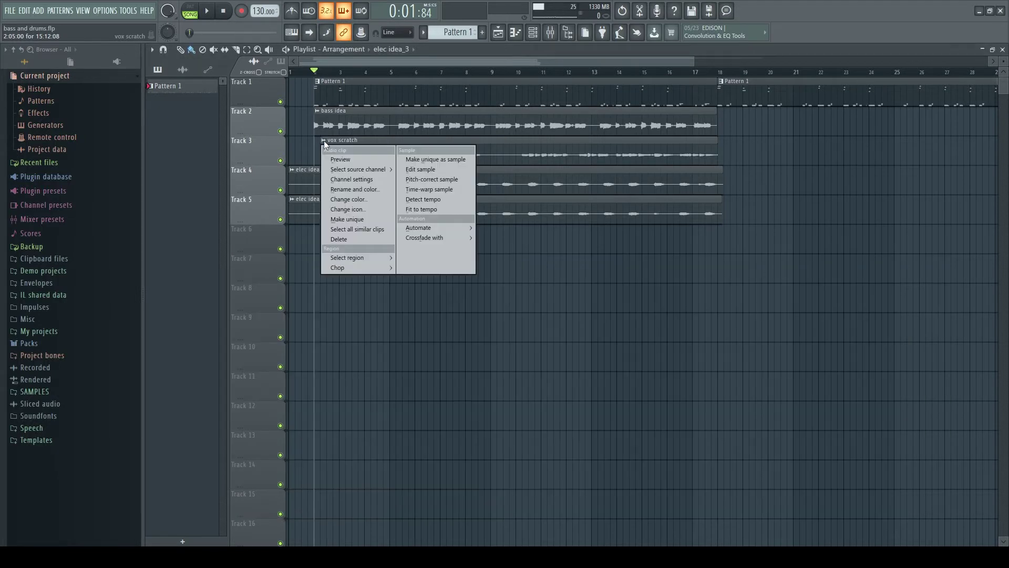
click(416, 169)
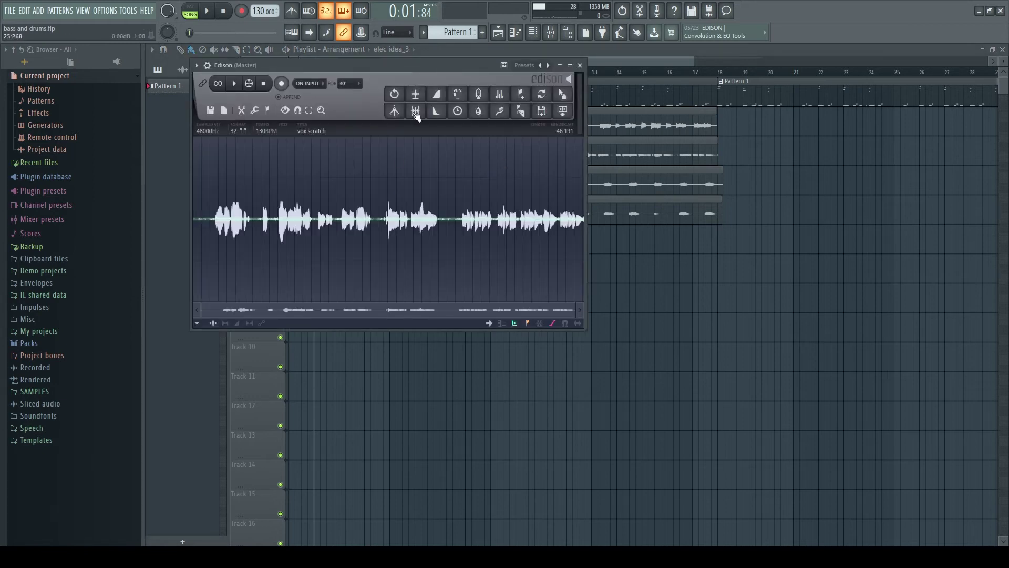
drag(383, 63, 349, 53)
drag(551, 317, 958, 534)
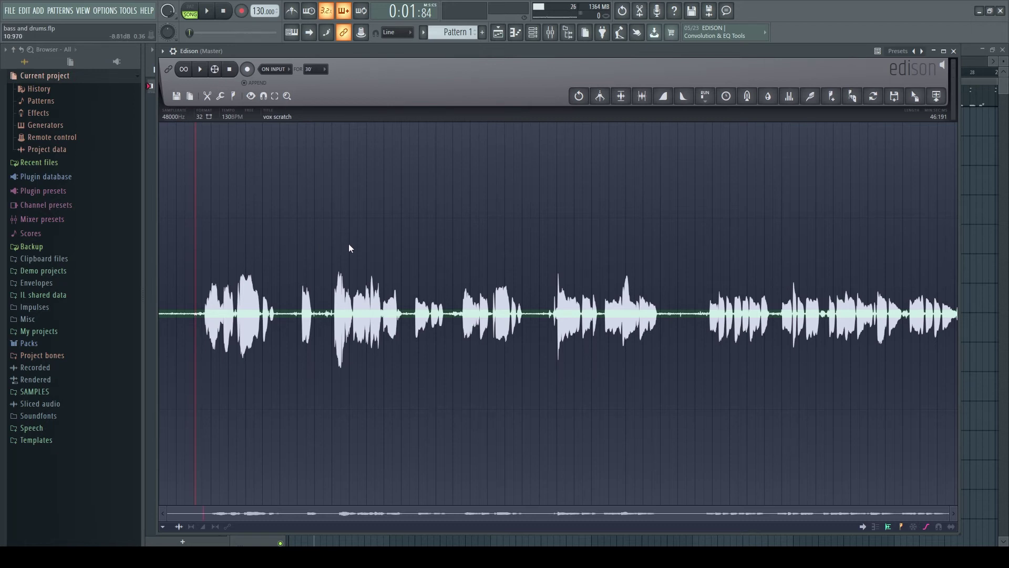
key(space)
key(space)
Step: Set Edison's noise threshold just above the background noise between the vocal phrases and apply Gate noise to the sample
mouse_move(952, 95)
scroll(443, 308, up, 5)
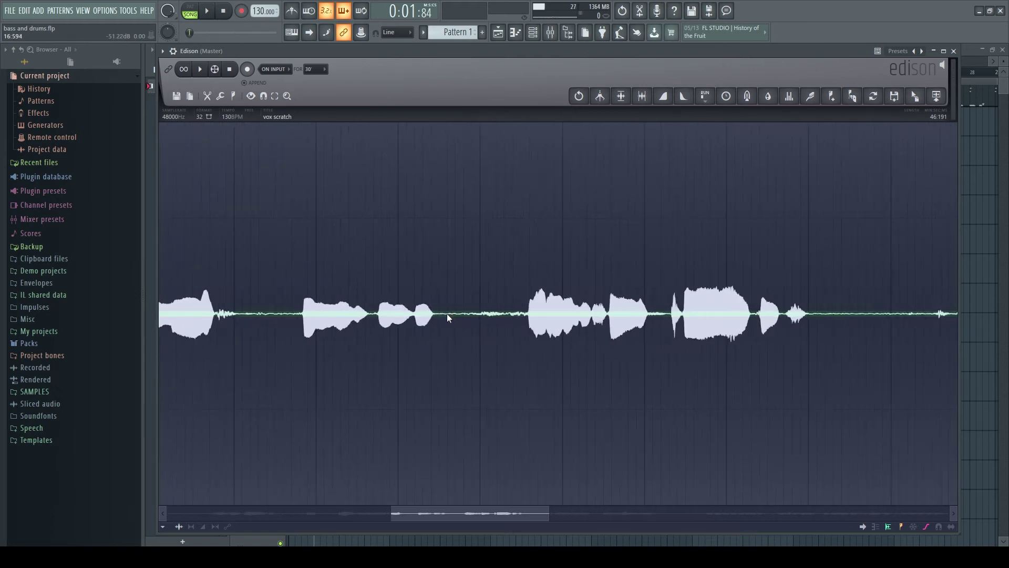
scroll(448, 317, up, 2)
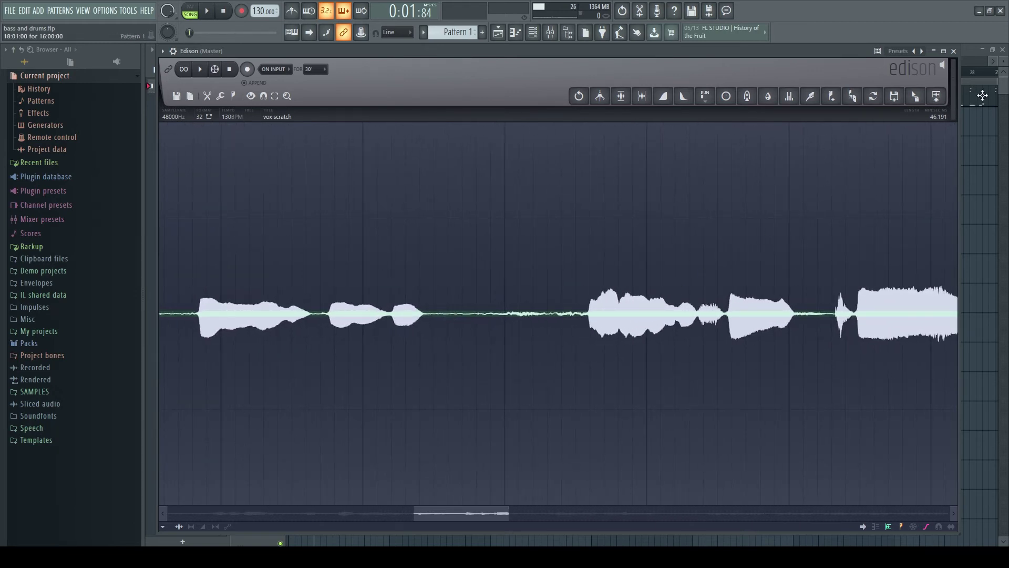
click(954, 92)
drag(954, 92, 955, 112)
click(221, 97)
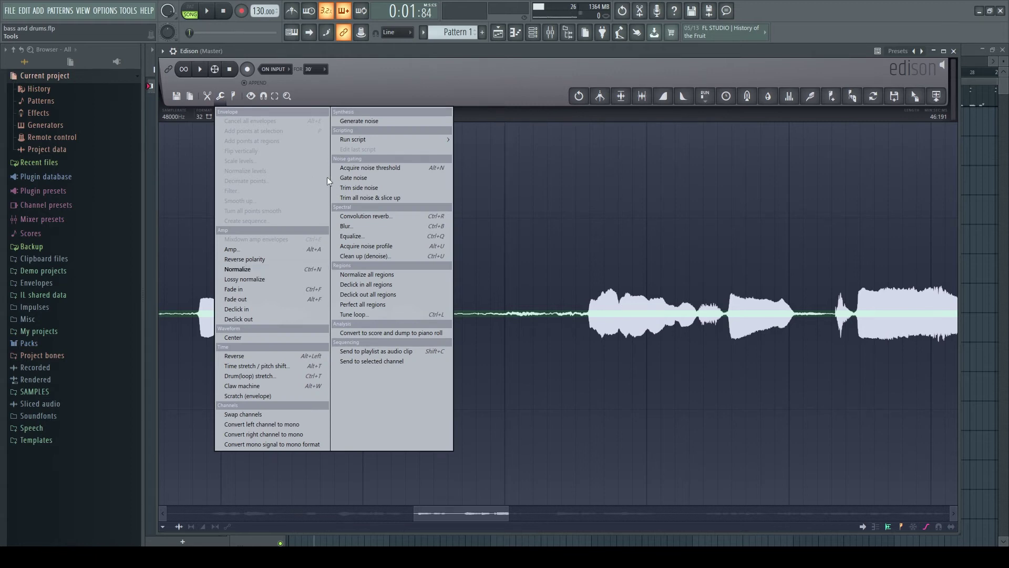
click(350, 178)
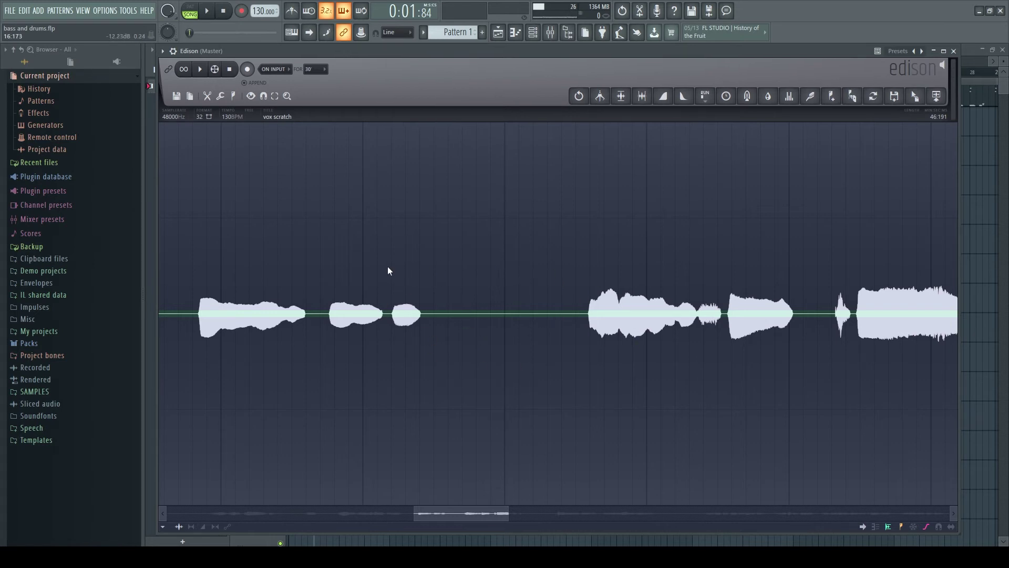
Step: Play back the gated vocal to check the silence between phrases
scroll(433, 289, down, 5)
click(232, 155)
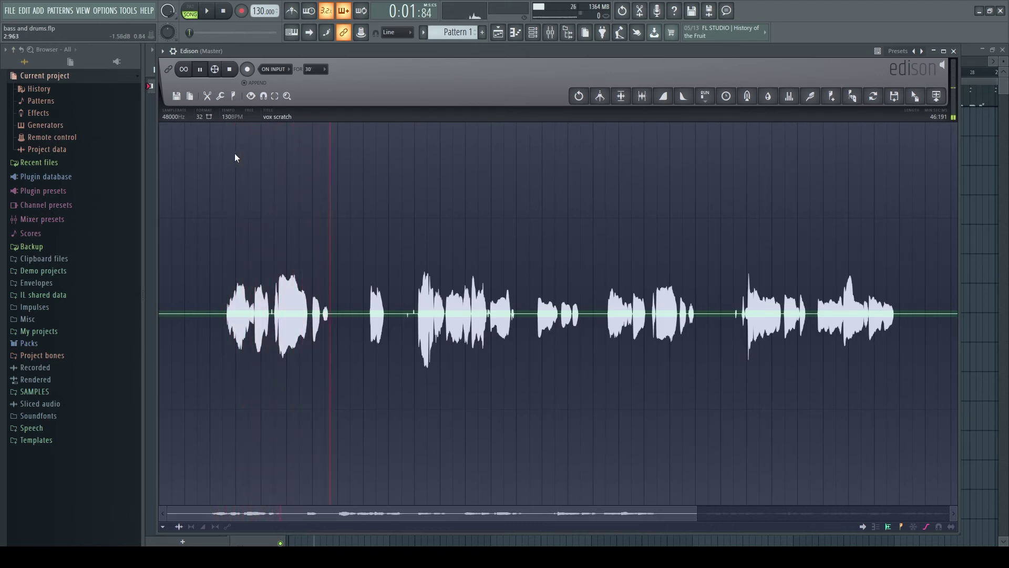
key(space)
Step: Clear and reset Edison's noise threshold, and close the sample editor
click(954, 90)
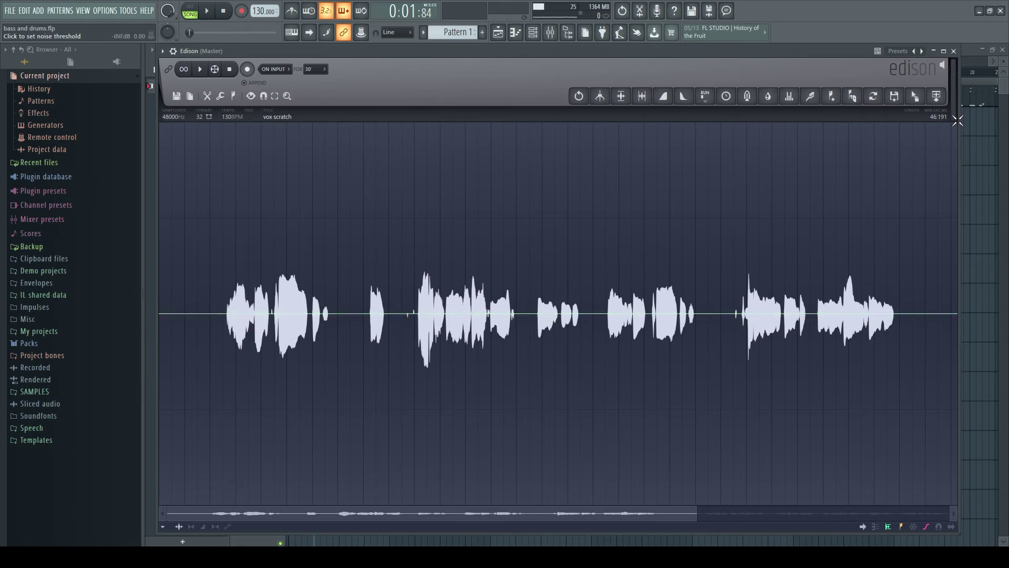
click(958, 111)
click(957, 114)
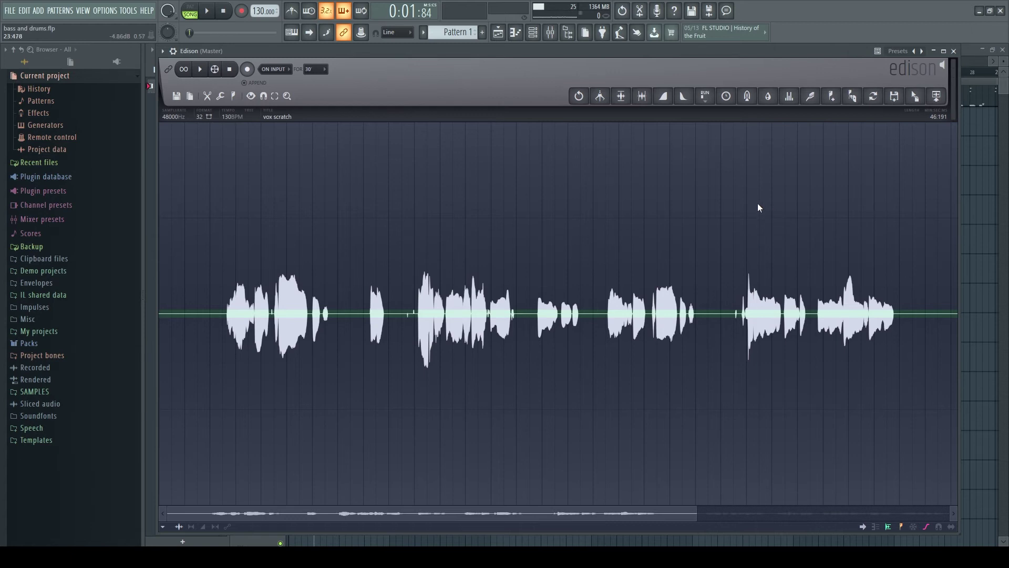
click(955, 51)
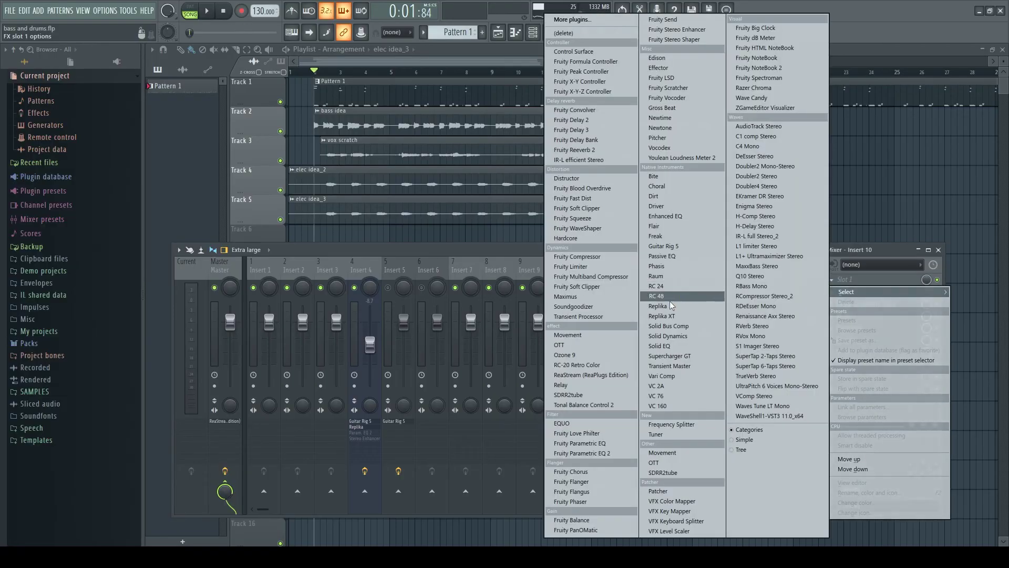
Step: Load Maximus in the first effect slot of Insert 10 and enlarge its window
click(566, 296)
mouse_move(347, 55)
mouse_down()
mouse_move(320, 51)
mouse_move(329, 50)
mouse_up()
drag(481, 260, 901, 504)
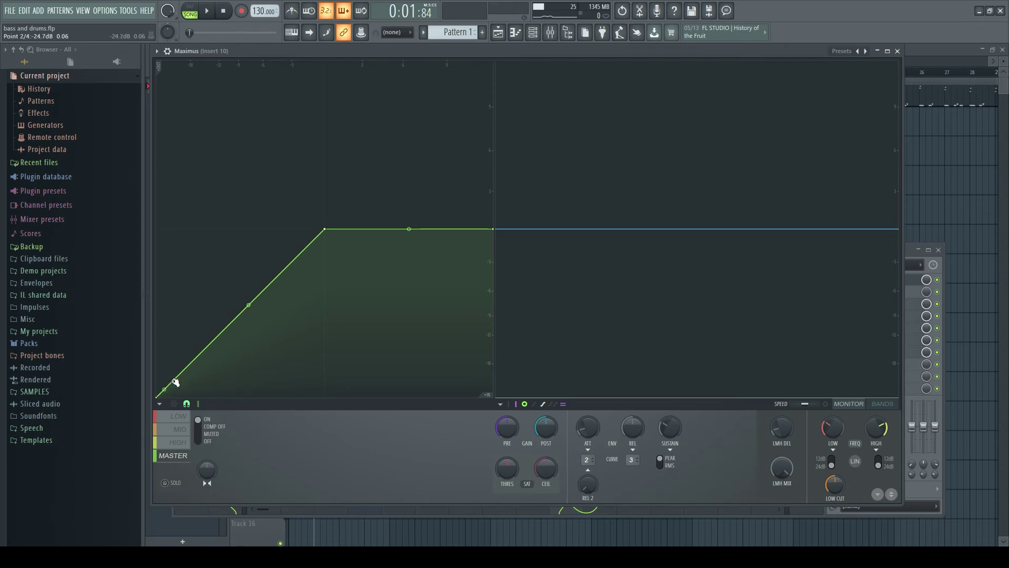
Step: Add a point near the lower end of the Maximus master curve, at about -24.7 dB, and set its mode to Hold
right_click(173, 381)
right_click(174, 381)
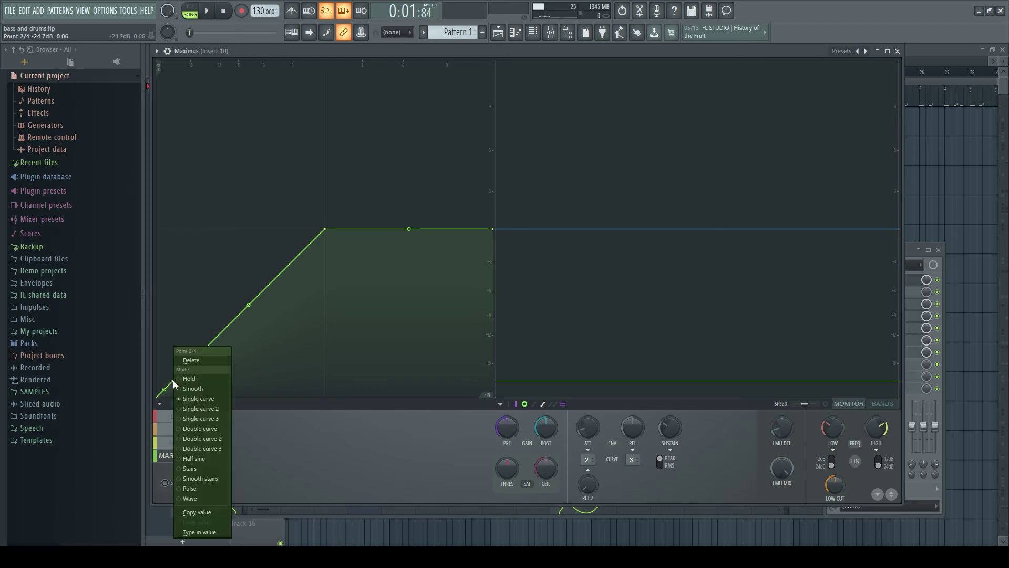
click(183, 379)
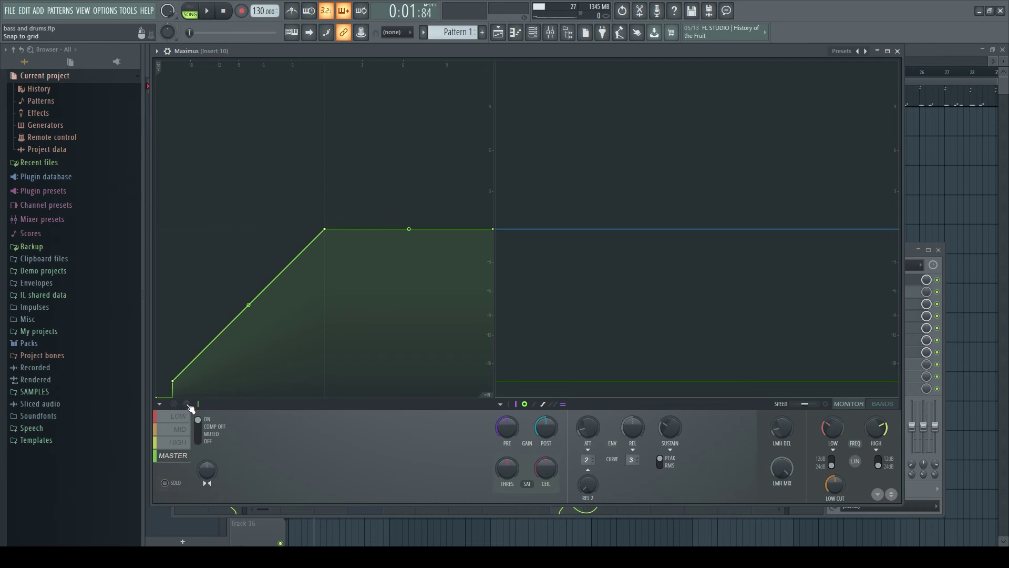
Step: Move the held gate point on the Maximus master curve closer to its lower end, and play the vocal through it
mouse_move(174, 379)
mouse_down()
mouse_move(191, 362)
mouse_move(179, 373)
mouse_up()
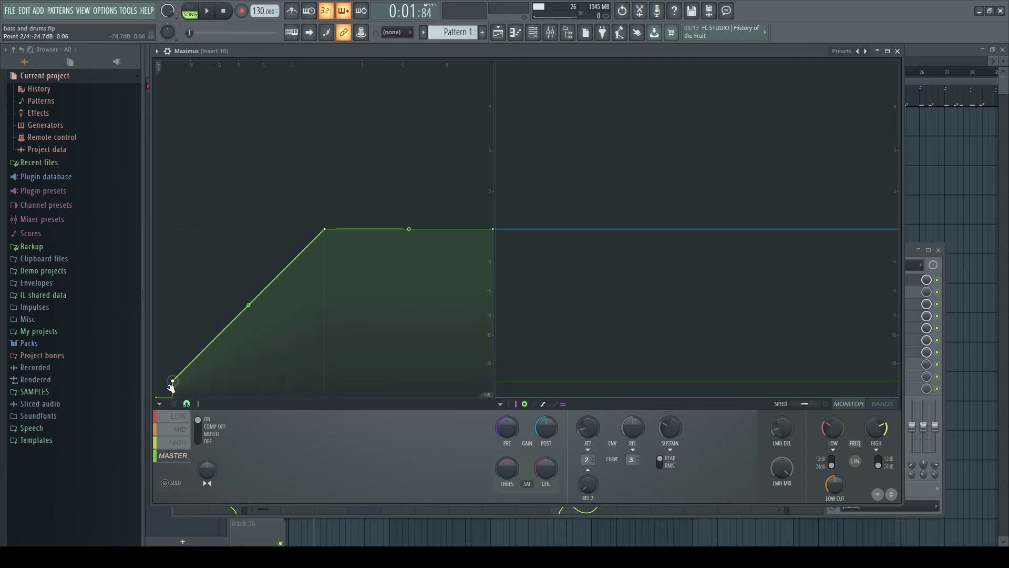
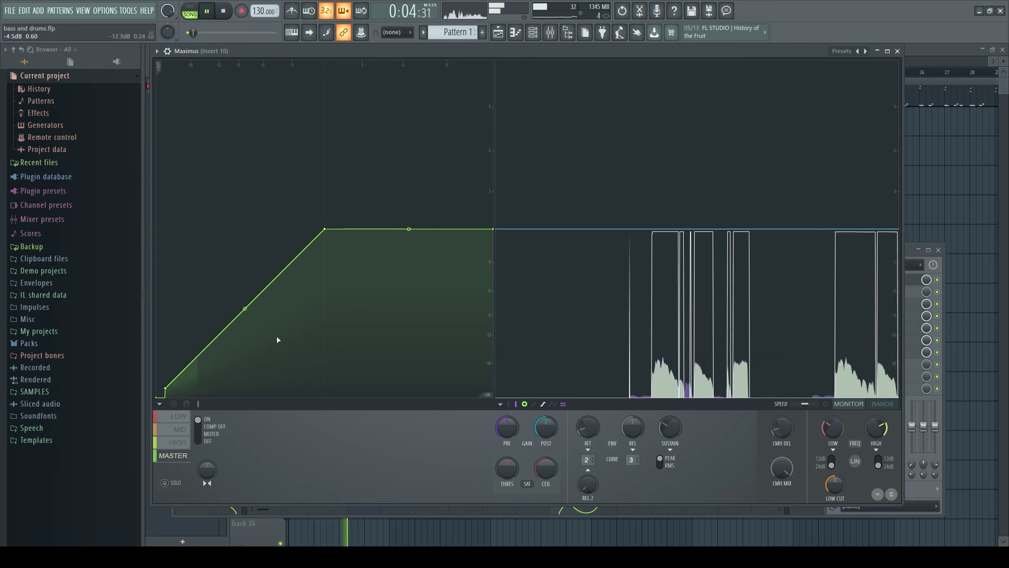
key(space)
drag(168, 388, 163, 393)
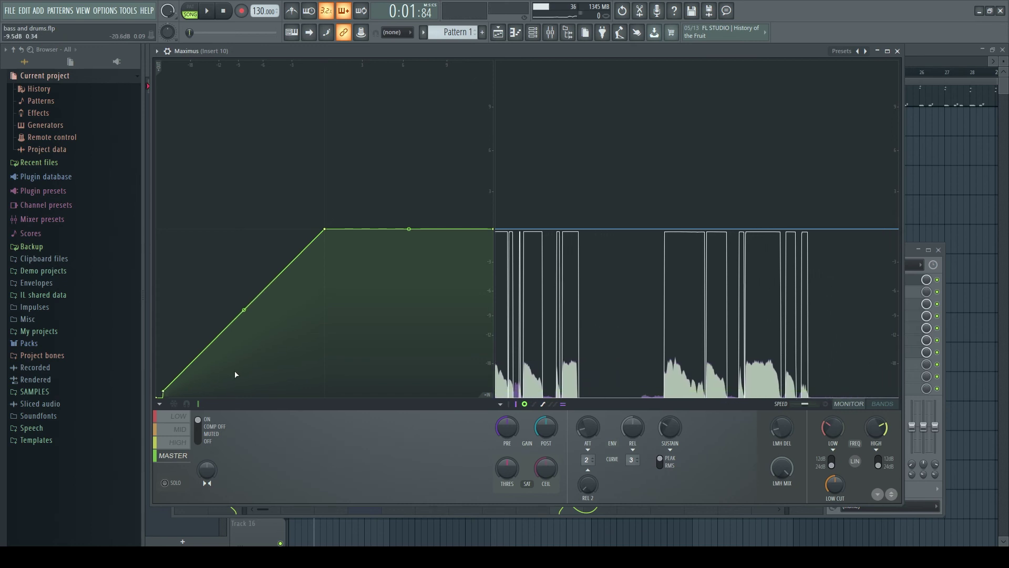
key(space)
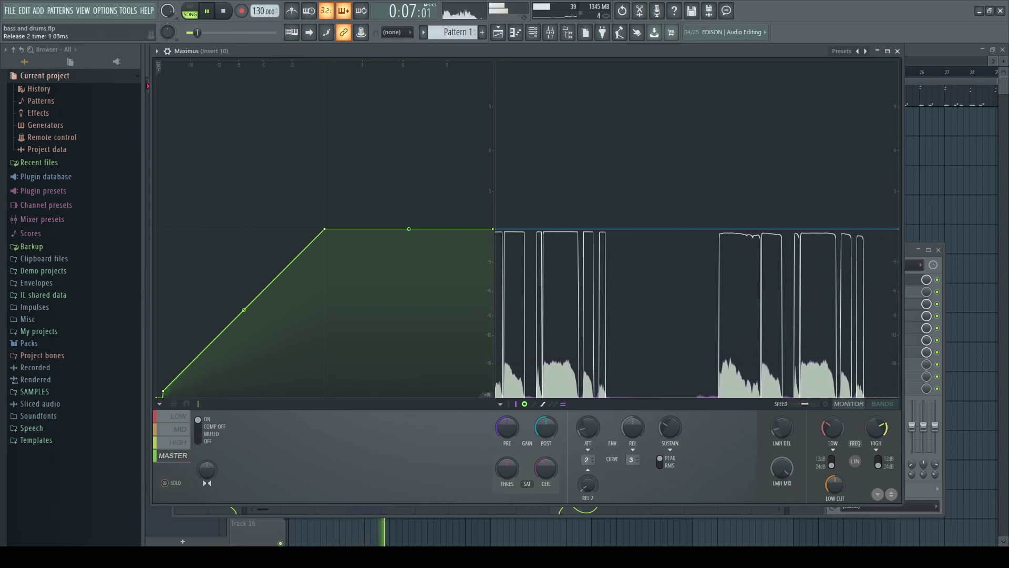
Step: Adjust the Release 2 time during playback, lower the gate point almost to the bottom of the master curve, and stop playback
drag(588, 486, 589, 492)
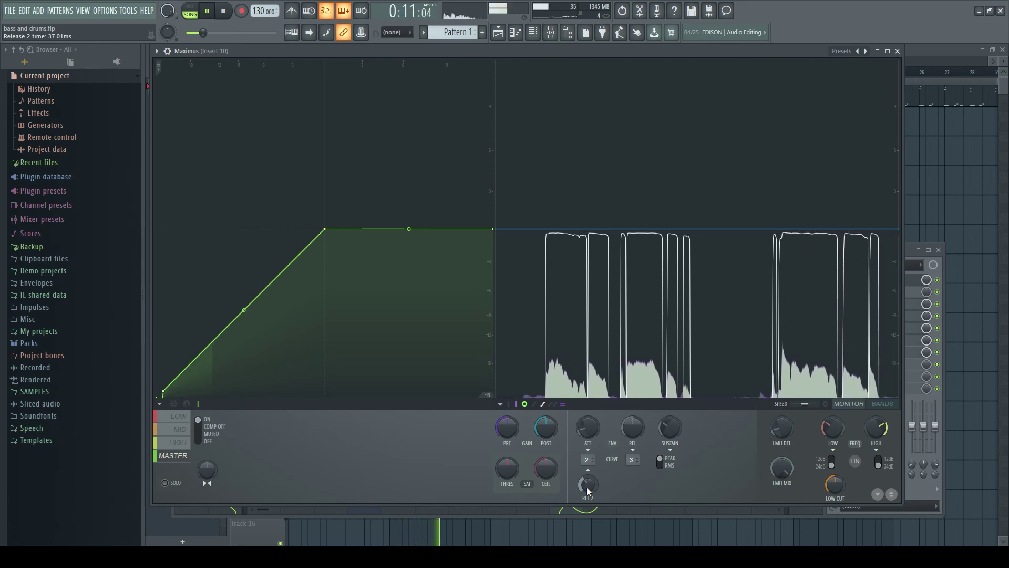
drag(587, 482, 590, 486)
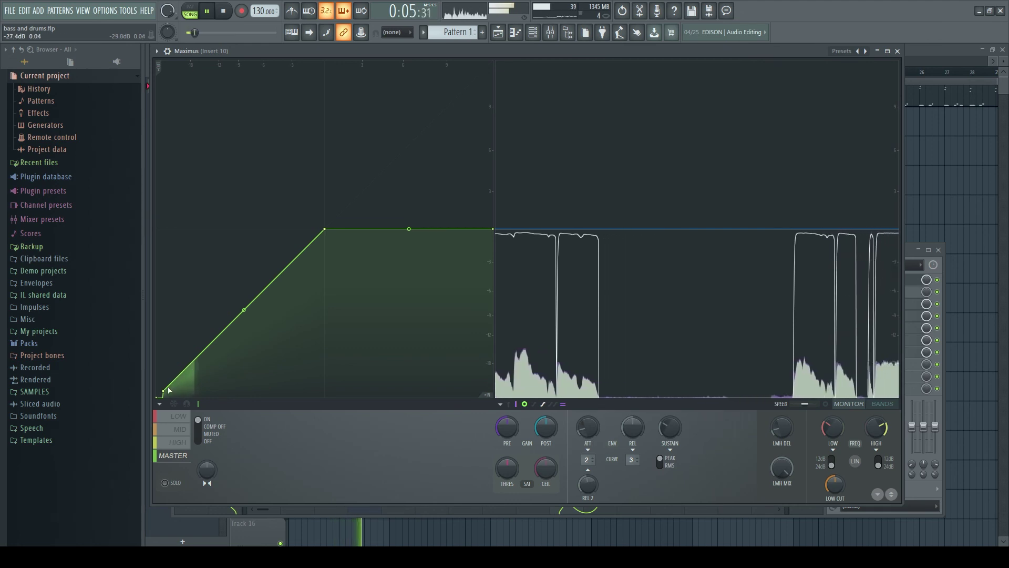
drag(166, 391, 159, 396)
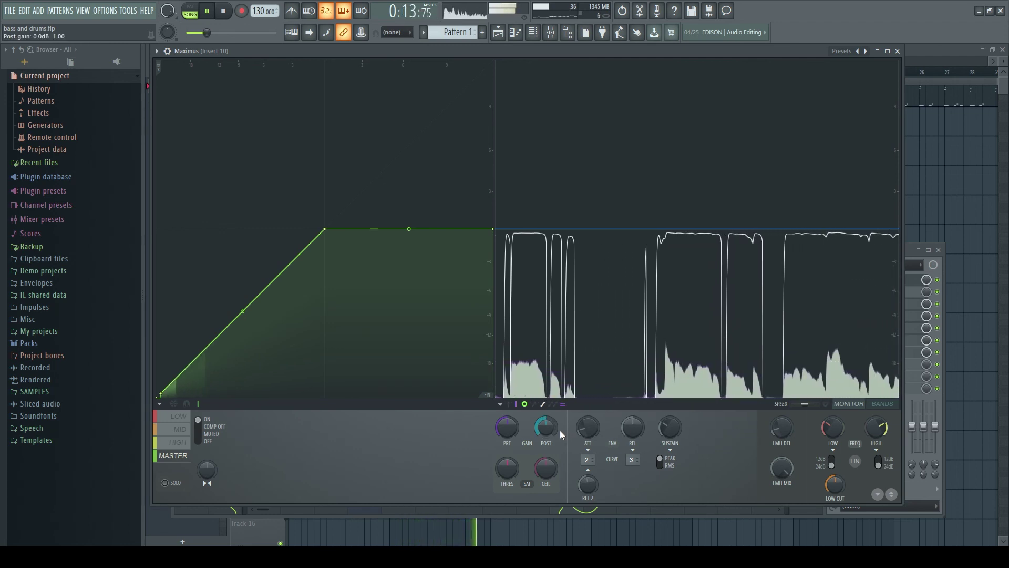
key(space)
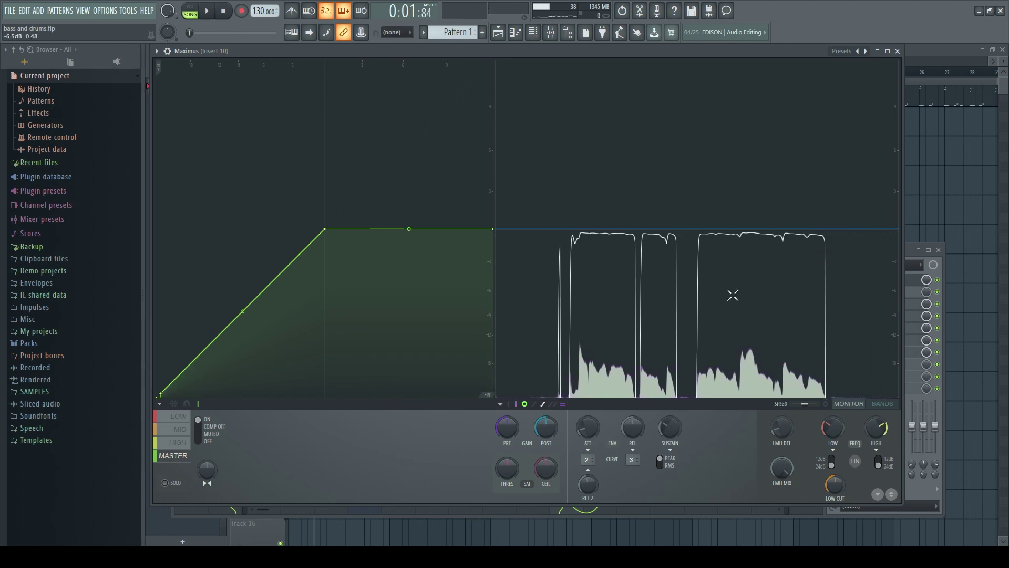